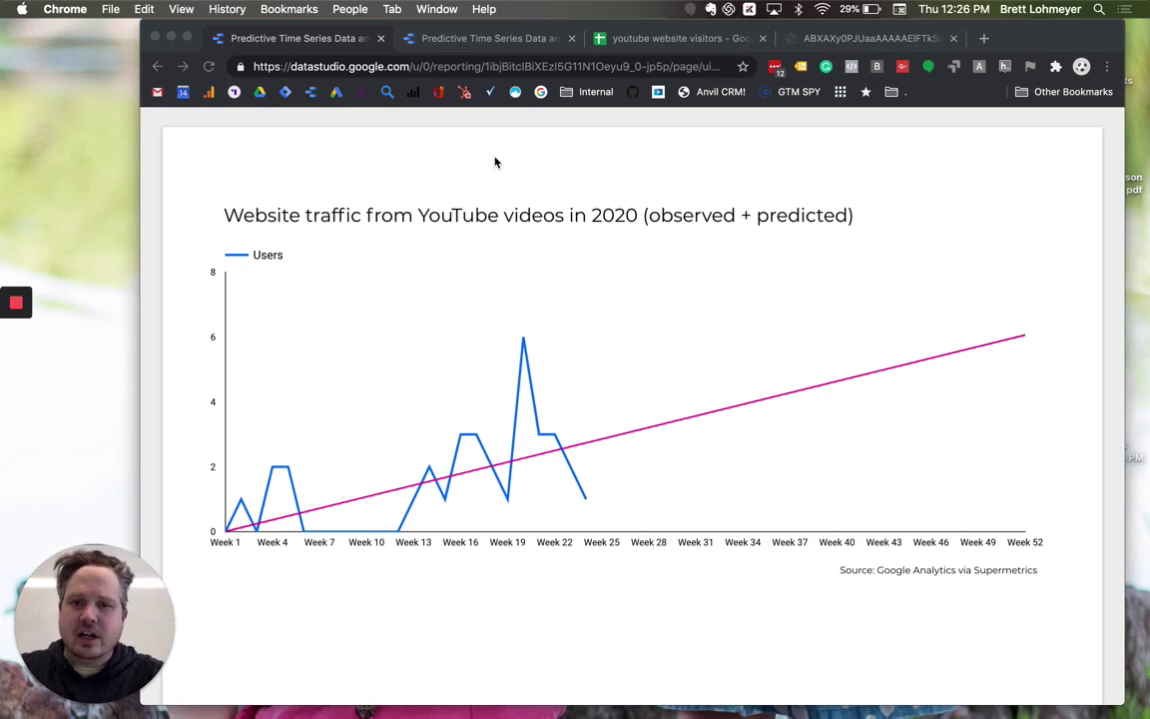
- Try exponential and polynomial trendlines on the time series chart, then restore linear
{"action": "left_click", "coordinate": [462, 39]}
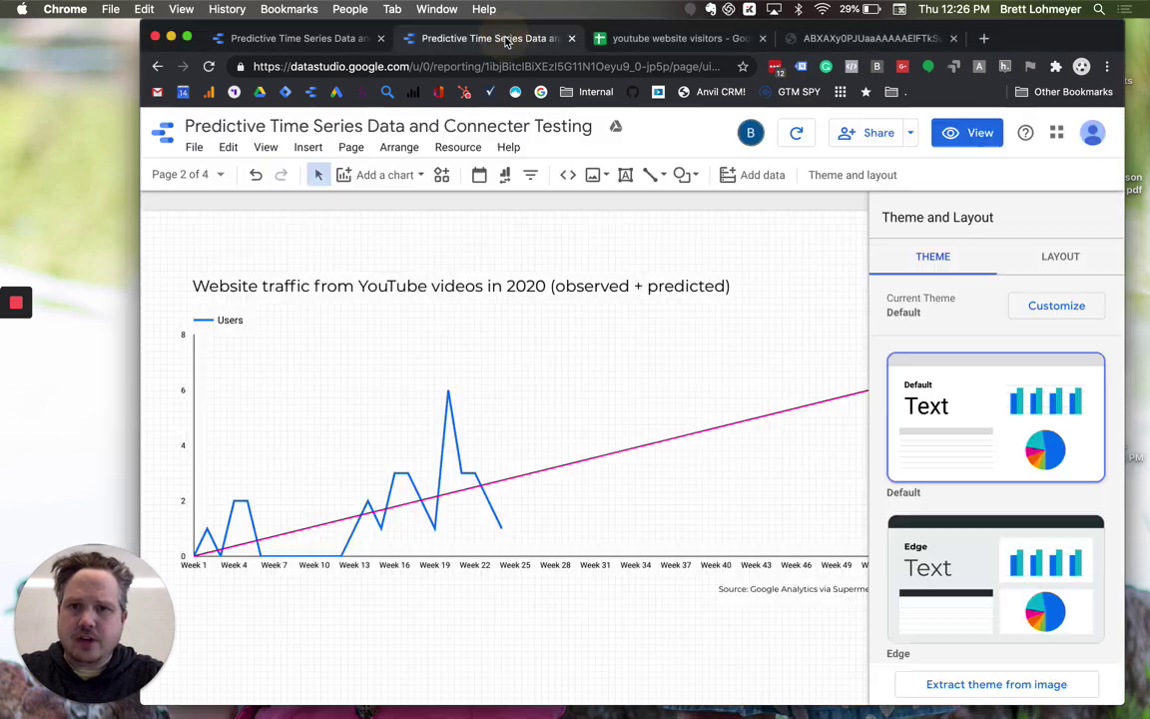
{"action": "left_click", "coordinate": [487, 398]}
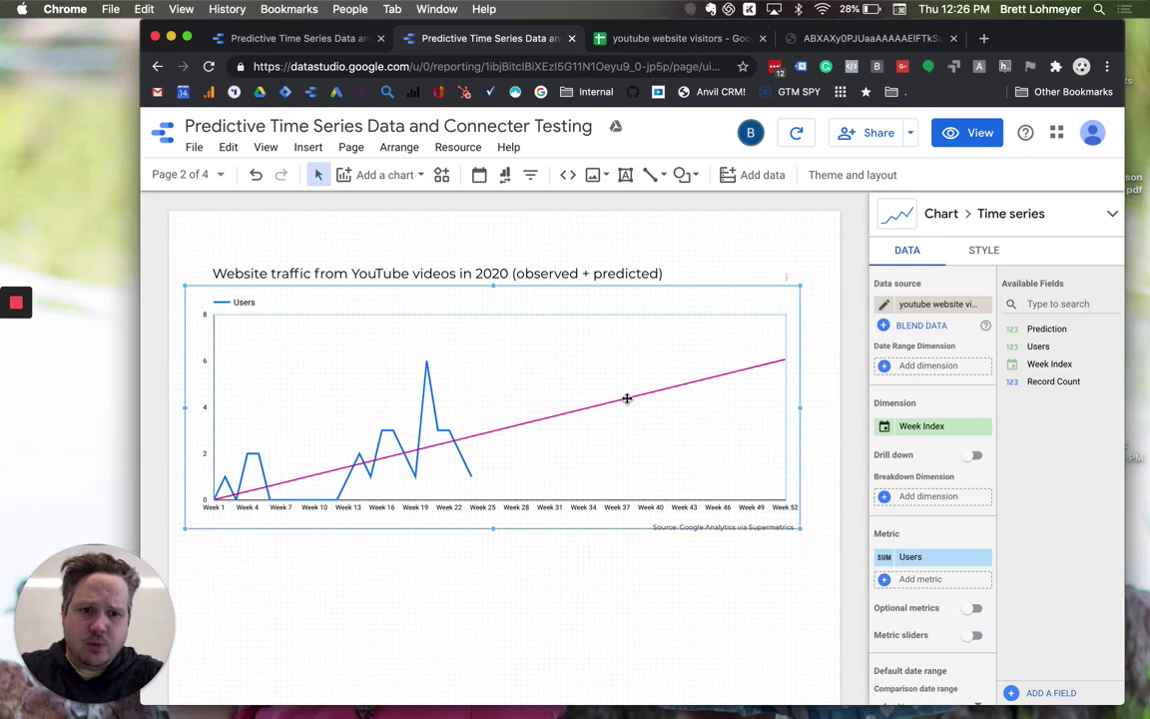
{"action": "left_click", "coordinate": [986, 253]}
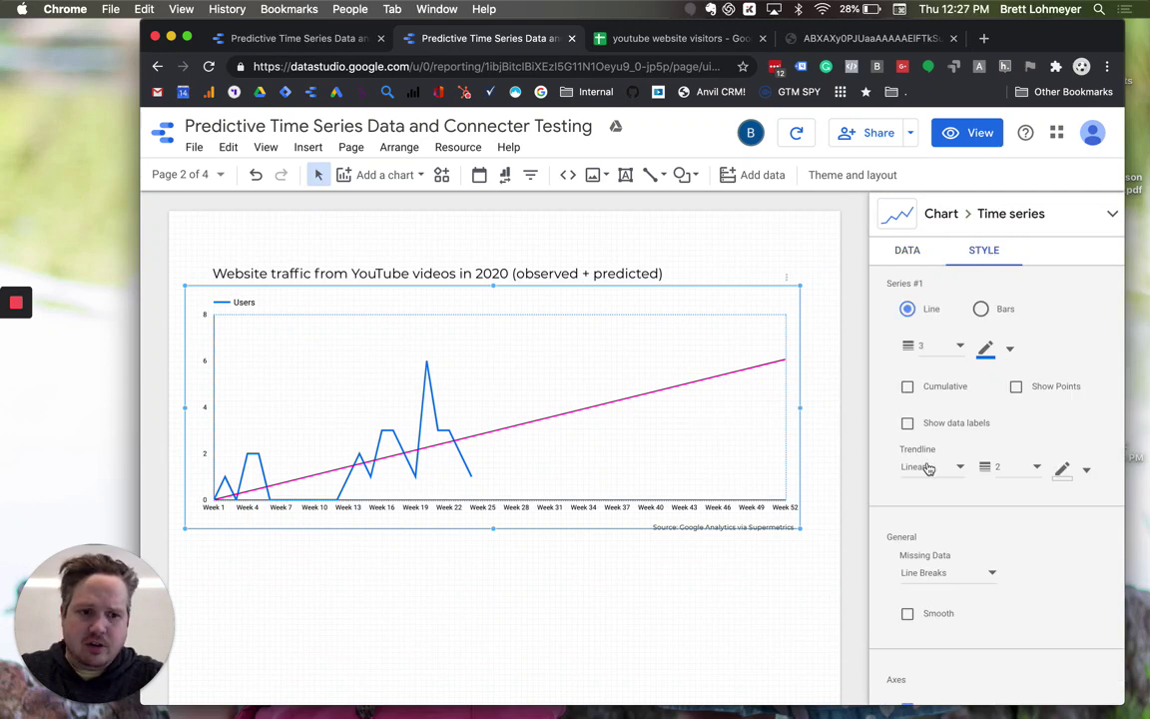
{"action": "left_click", "coordinate": [921, 468]}
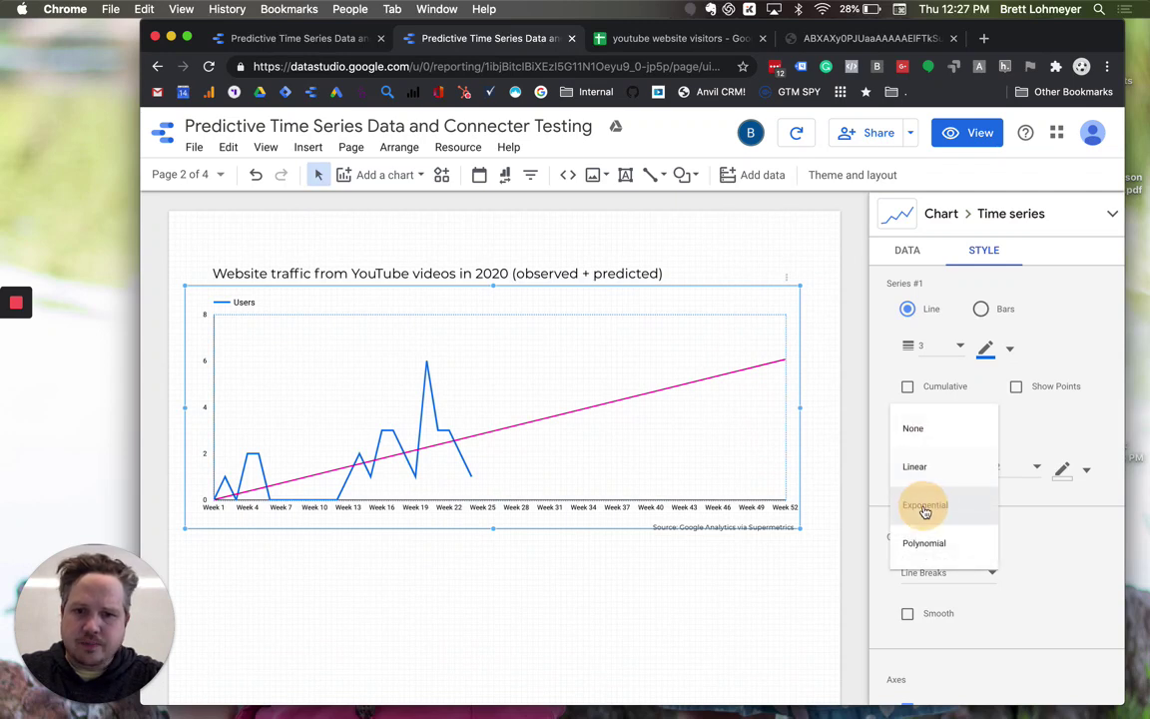
{"action": "left_click", "coordinate": [926, 506]}
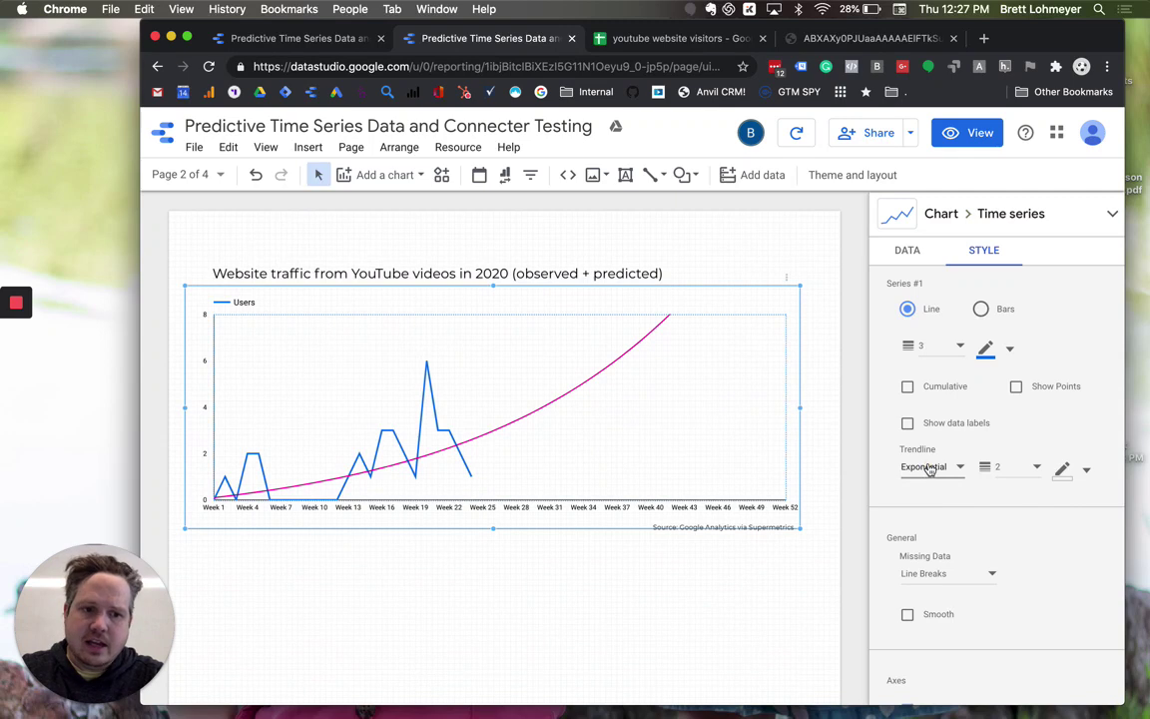
{"action": "left_click", "coordinate": [924, 467]}
{"action": "left_click", "coordinate": [933, 507]}
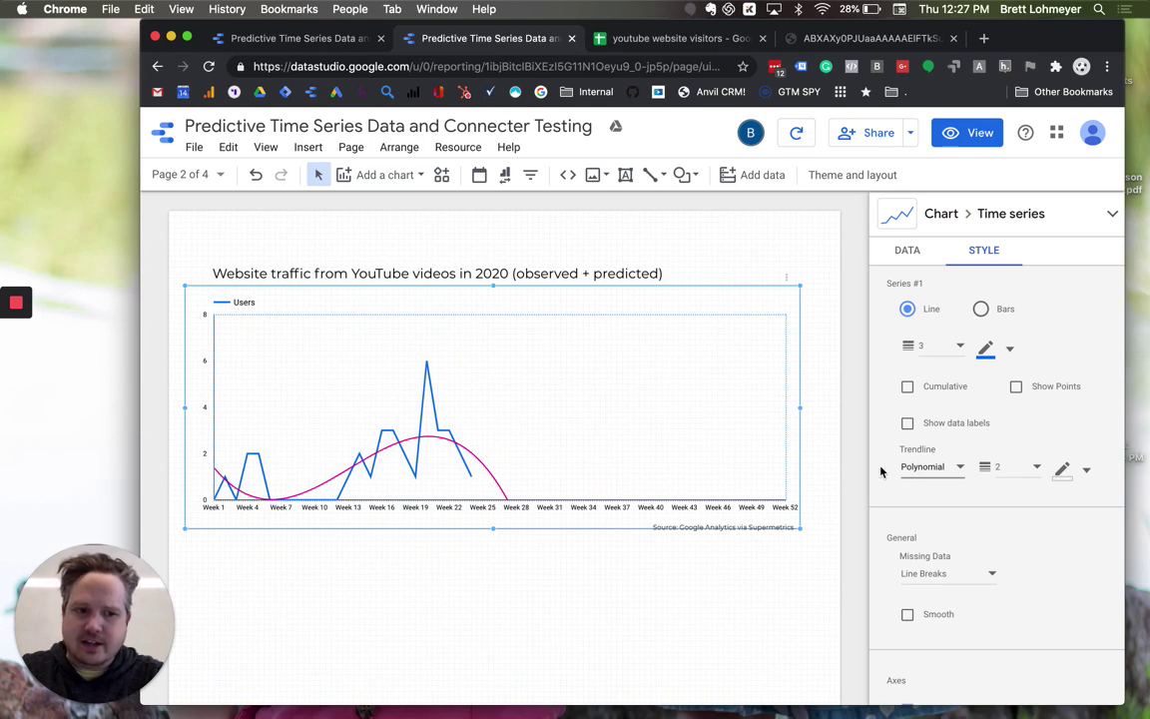
{"action": "left_click", "coordinate": [921, 466]}
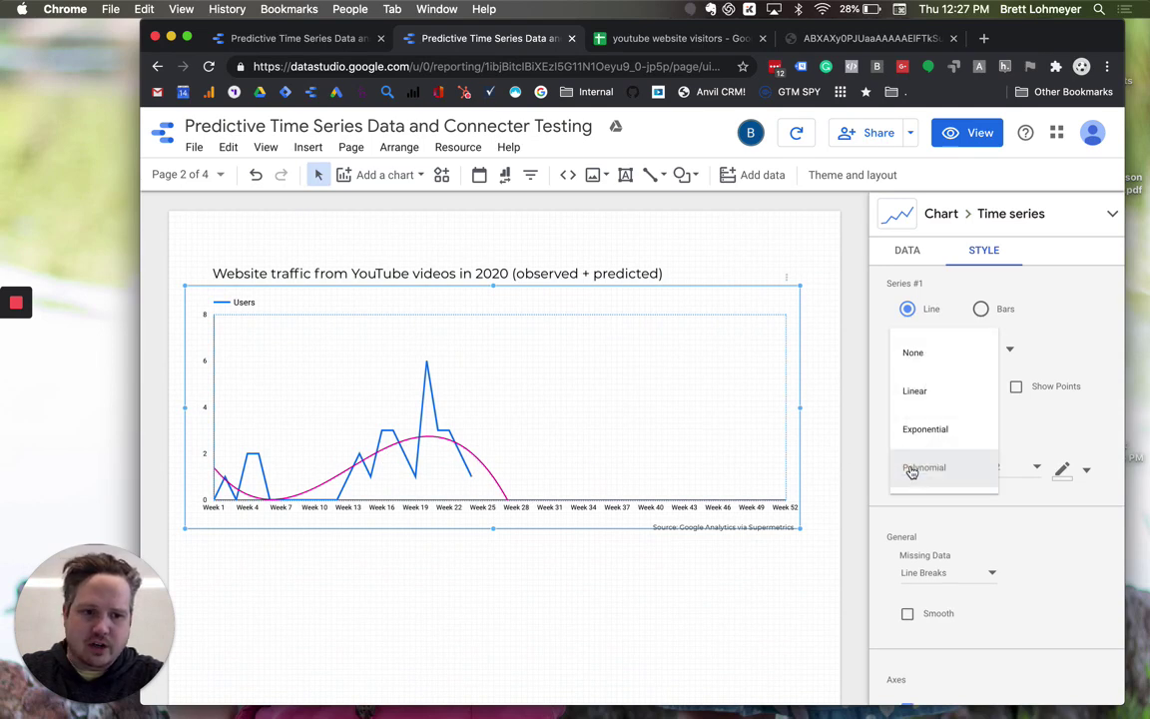
{"action": "left_click", "coordinate": [917, 395]}
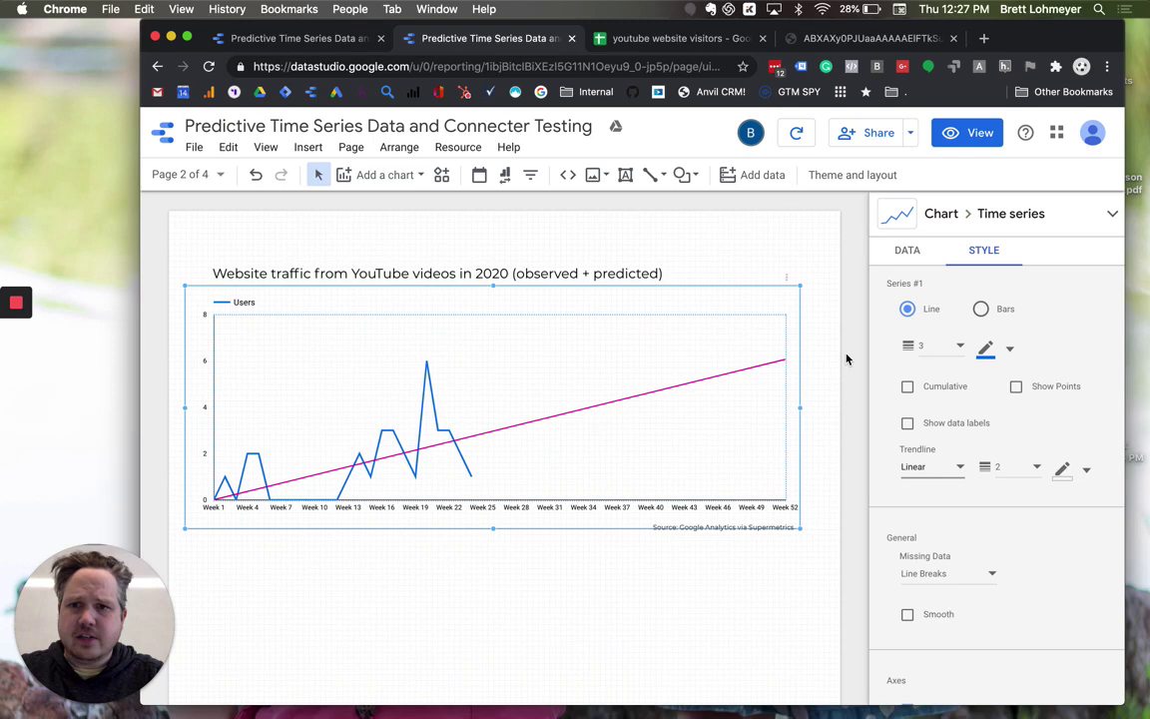
- Return to view mode and page through to the observed plus predicted chart
{"action": "left_click", "coordinate": [294, 38]}
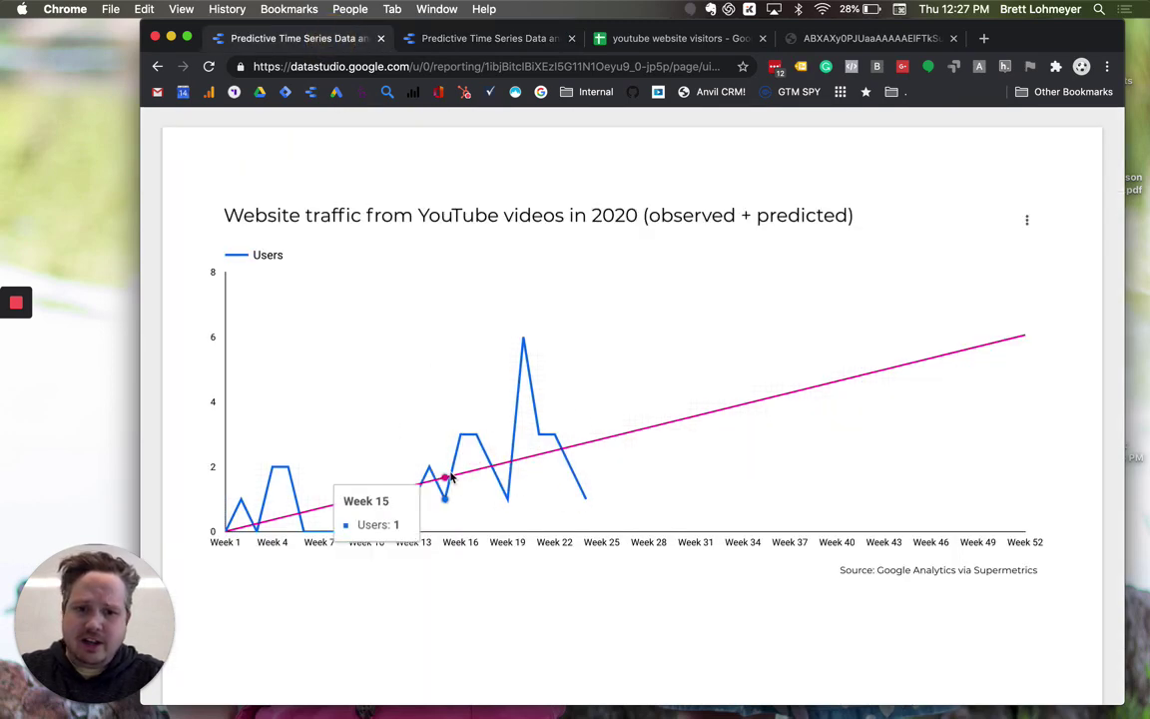
{"action": "key", "text": "Page_Down"}
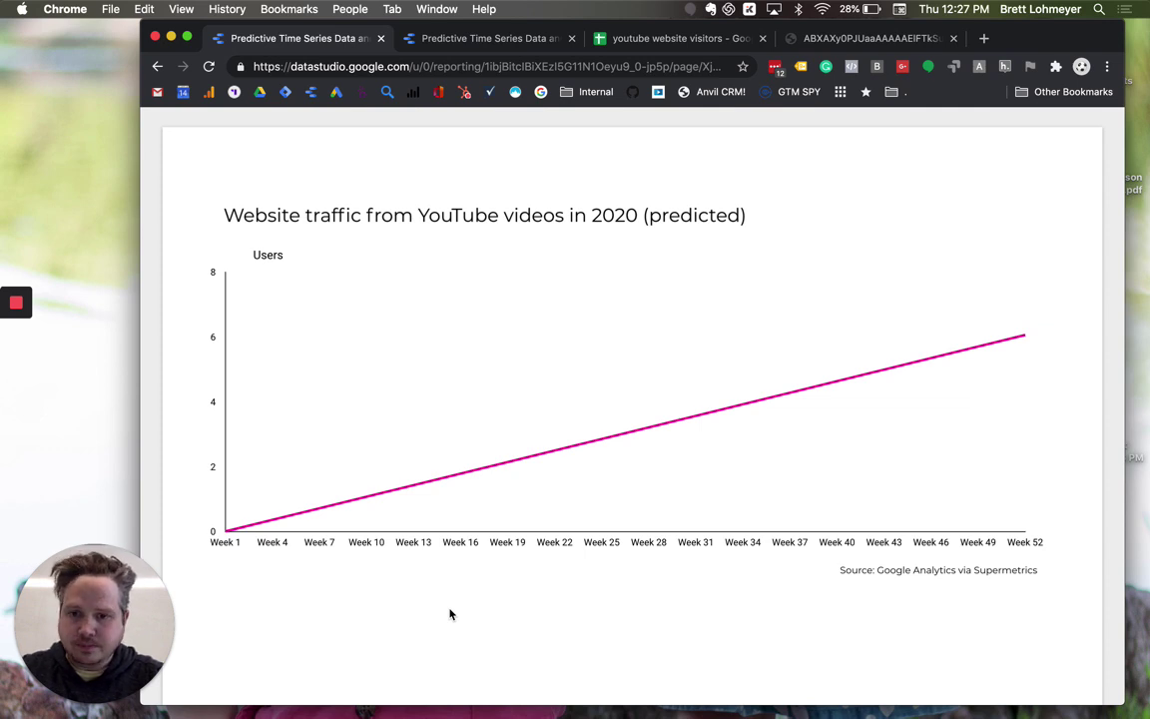
{"action": "key", "text": "Right"}
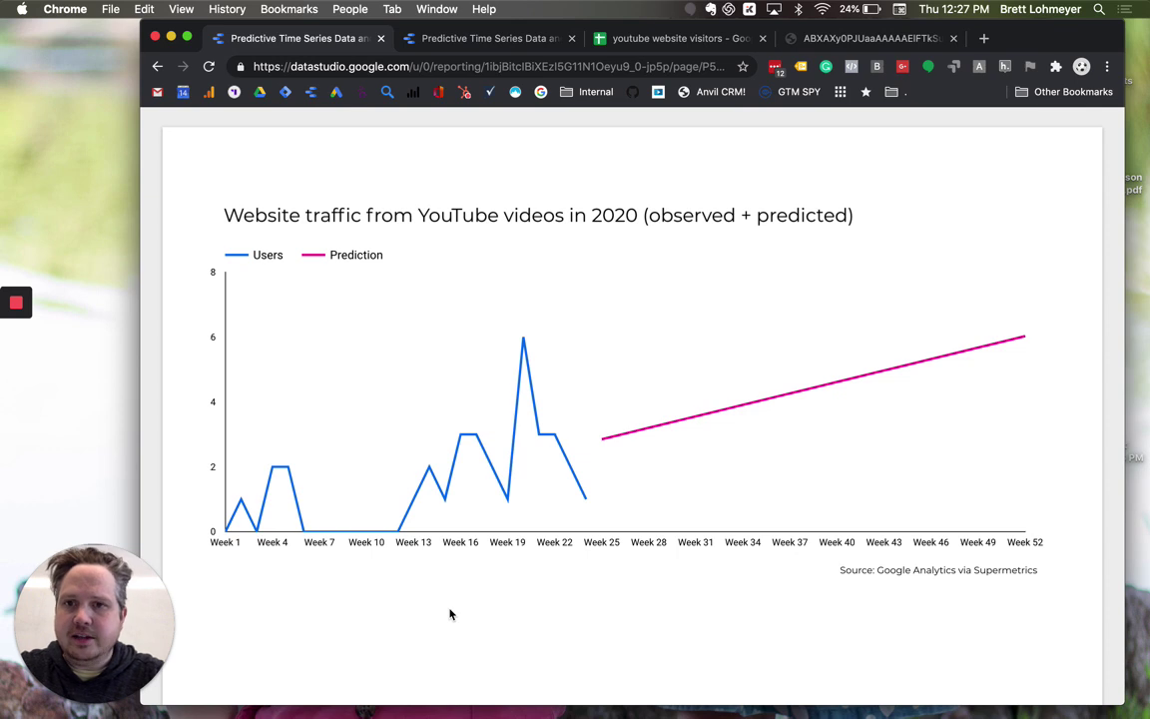
- Open the youtube website visitors sheet and review the Week Index values starting at 0
{"action": "left_click", "coordinate": [656, 40]}
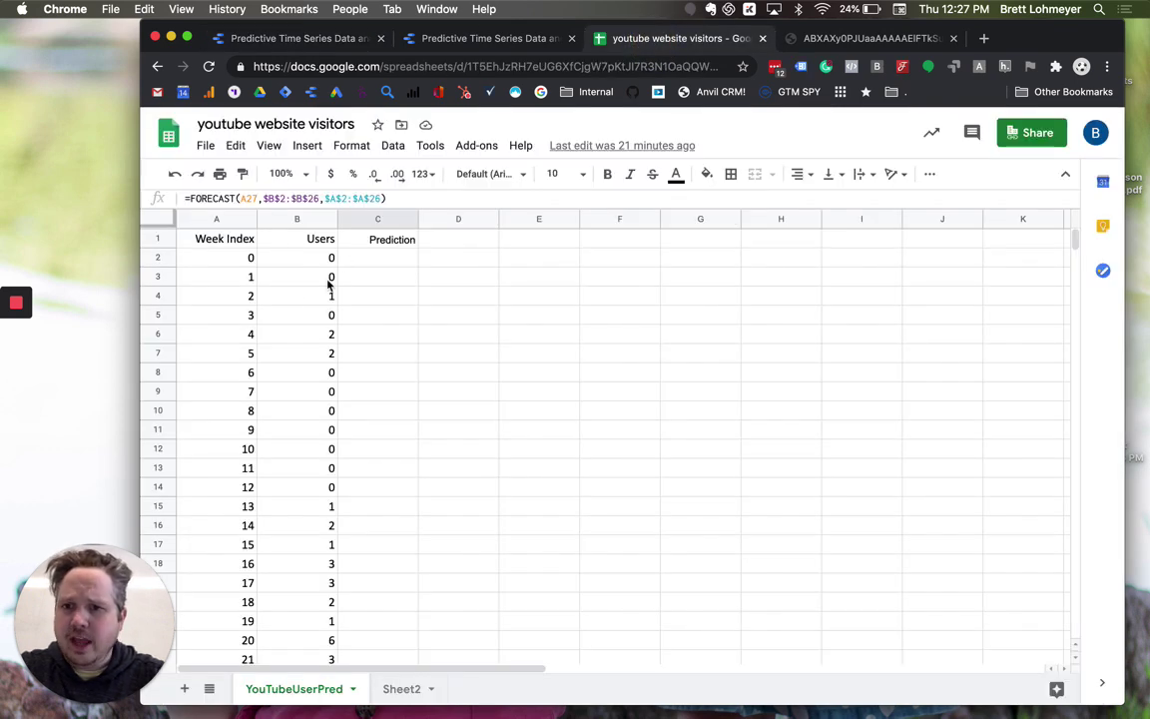
{"action": "left_click", "coordinate": [221, 262]}
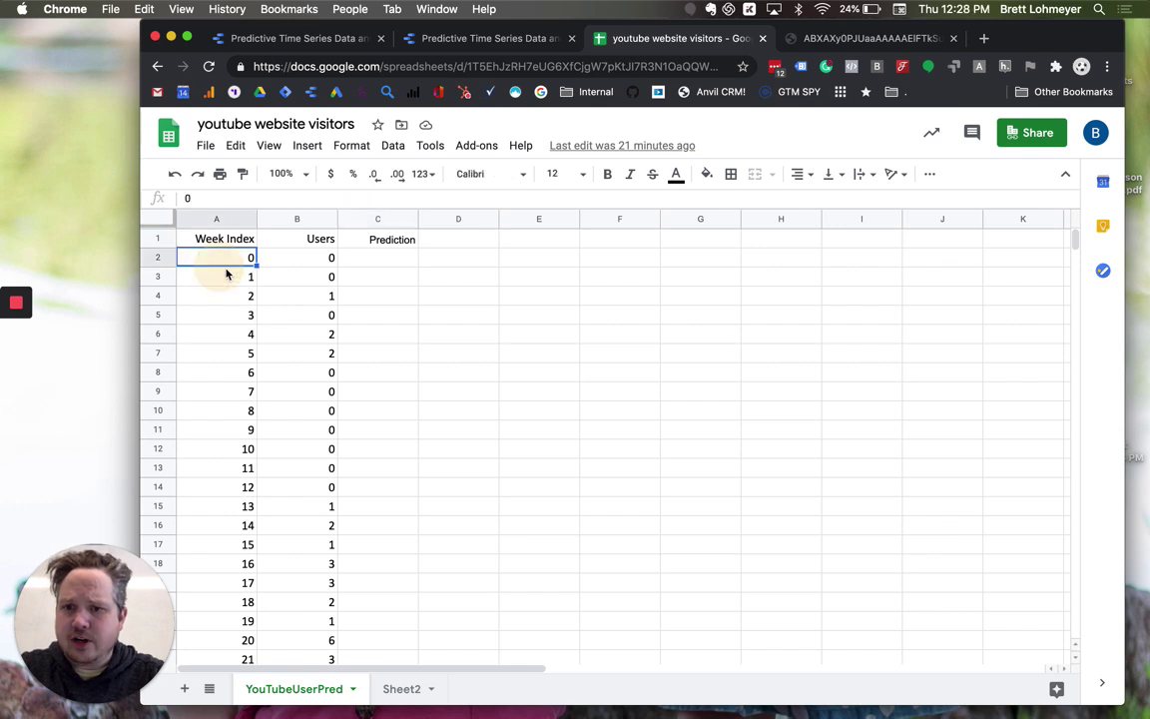
{"action": "scroll", "coordinate": [238, 362], "scroll_direction": "down", "scroll_amount": 2}
{"action": "scroll", "coordinate": [239, 362], "scroll_direction": "up", "scroll_amount": 2}
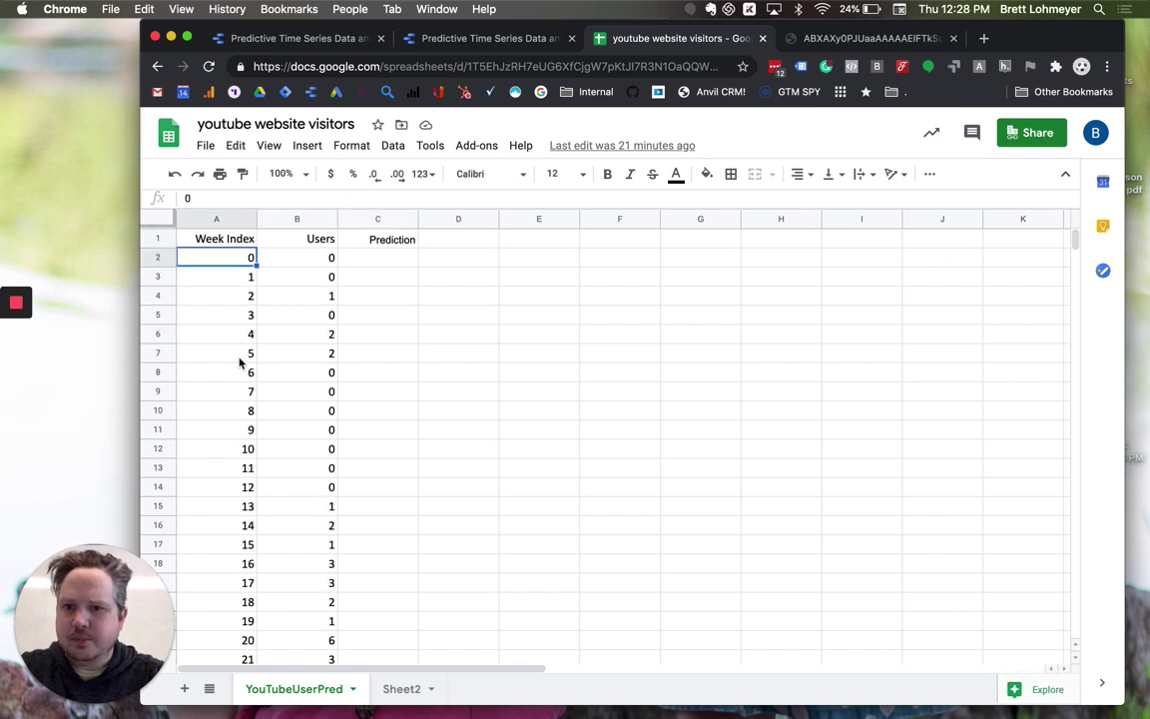
{"action": "scroll", "coordinate": [228, 416], "scroll_direction": "down", "scroll_amount": 3}
{"action": "scroll", "coordinate": [250, 398], "scroll_direction": "down", "scroll_amount": 3}
- Check the week 15 Users value and reveal the FORECAST formula in C27
{"action": "left_click", "coordinate": [292, 373]}
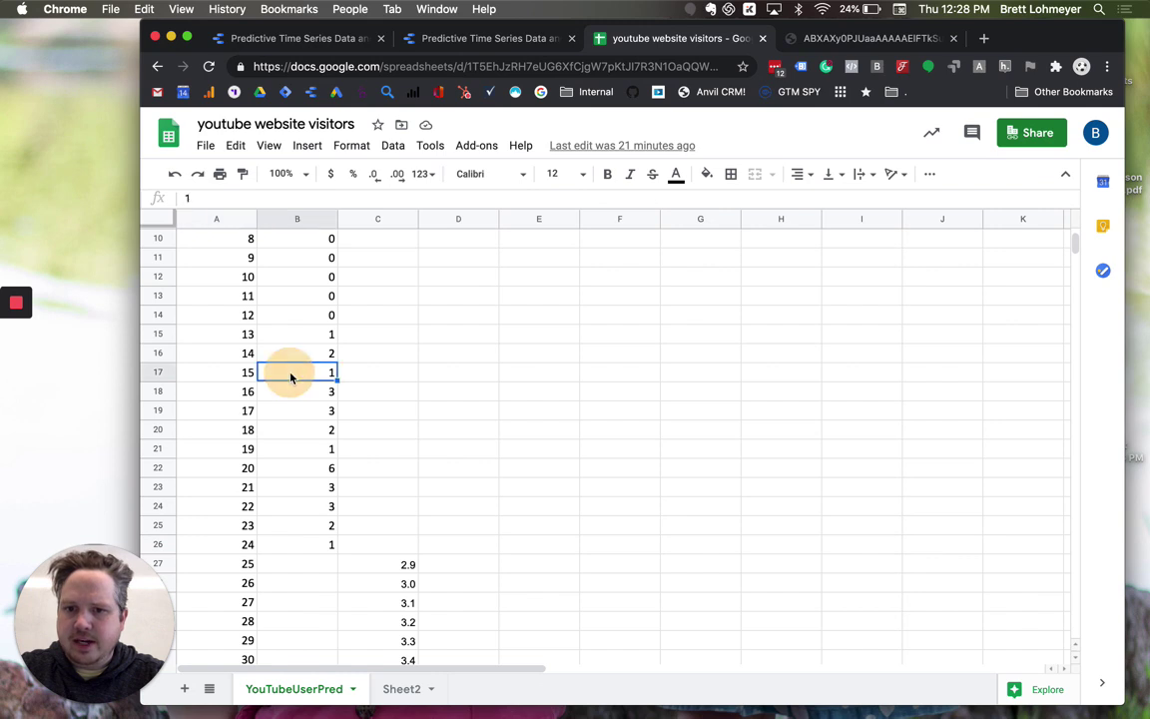
{"action": "scroll", "coordinate": [303, 396], "scroll_direction": "up", "scroll_amount": 1}
{"action": "scroll", "coordinate": [303, 395], "scroll_direction": "up", "scroll_amount": 2}
{"action": "scroll", "coordinate": [303, 398], "scroll_direction": "down", "scroll_amount": 5}
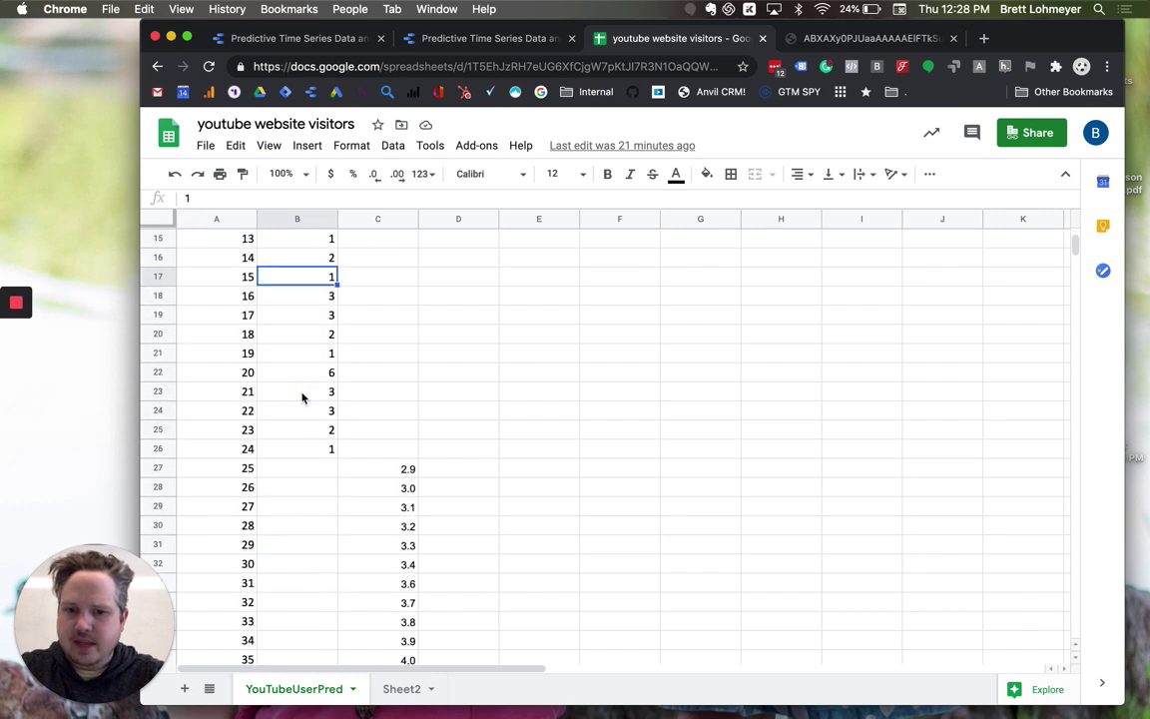
{"action": "left_click", "coordinate": [383, 477]}
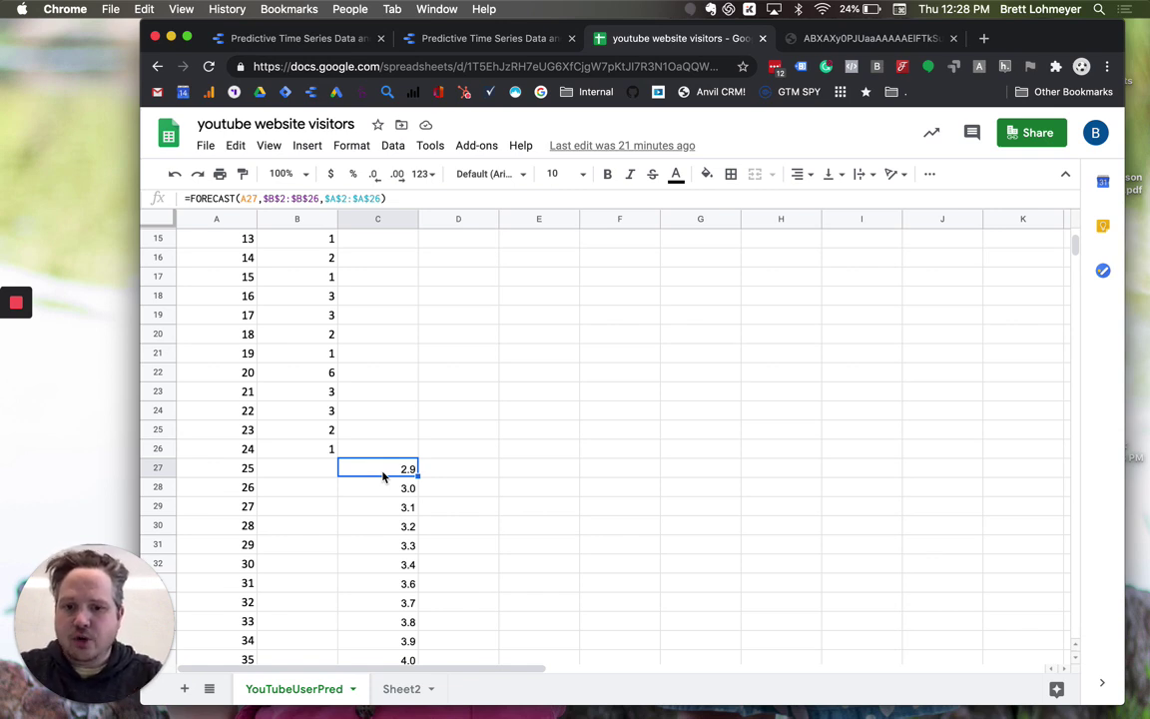
- Return to the Data Studio report showing observed Users with the Prediction line
{"action": "left_click", "coordinate": [298, 38]}
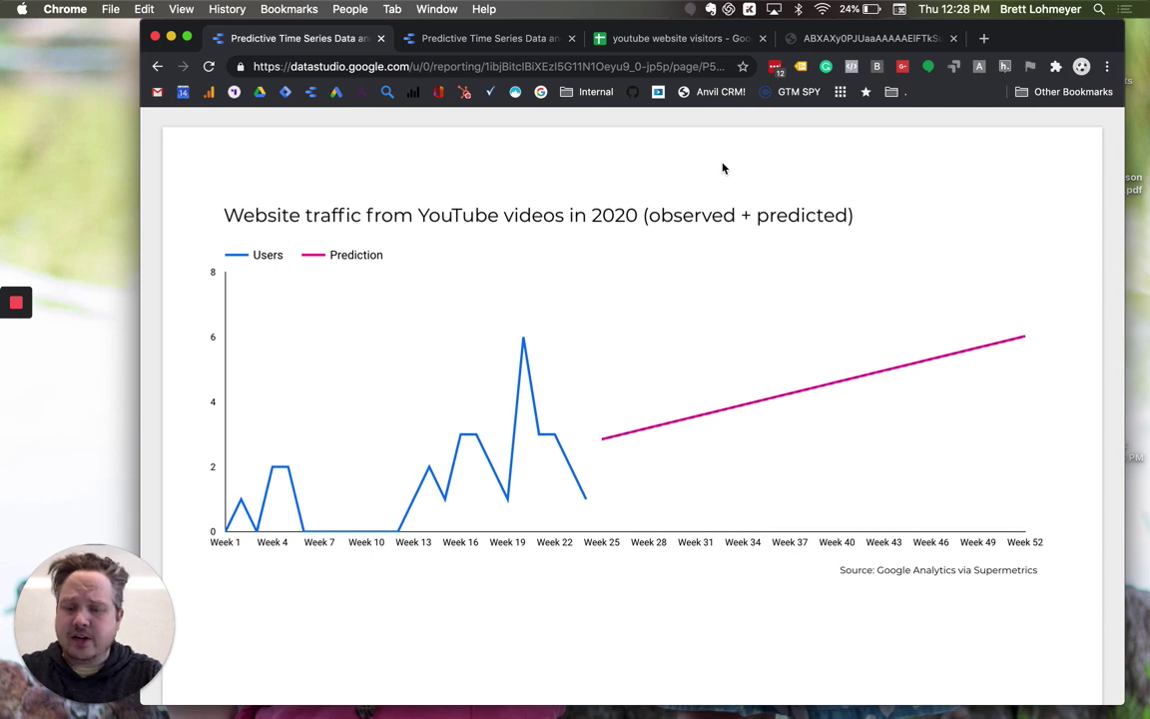
- Show the additive time series decomposition image with trend, seasonal and random components
{"action": "left_click", "coordinate": [841, 40]}
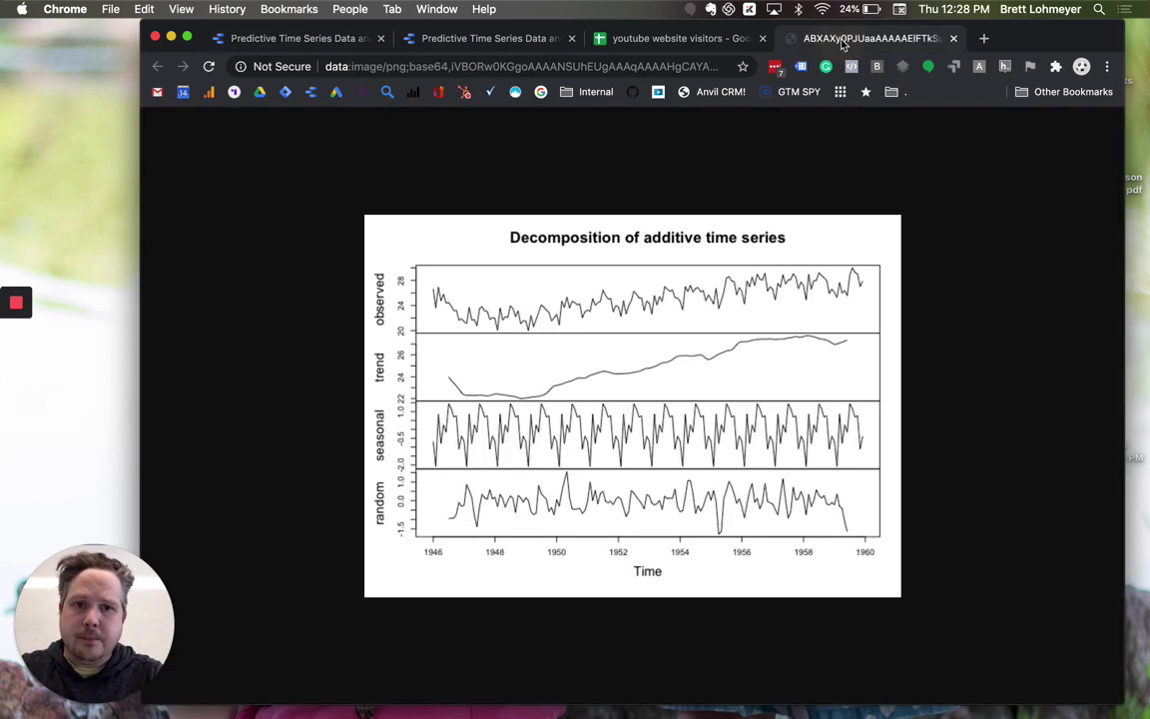